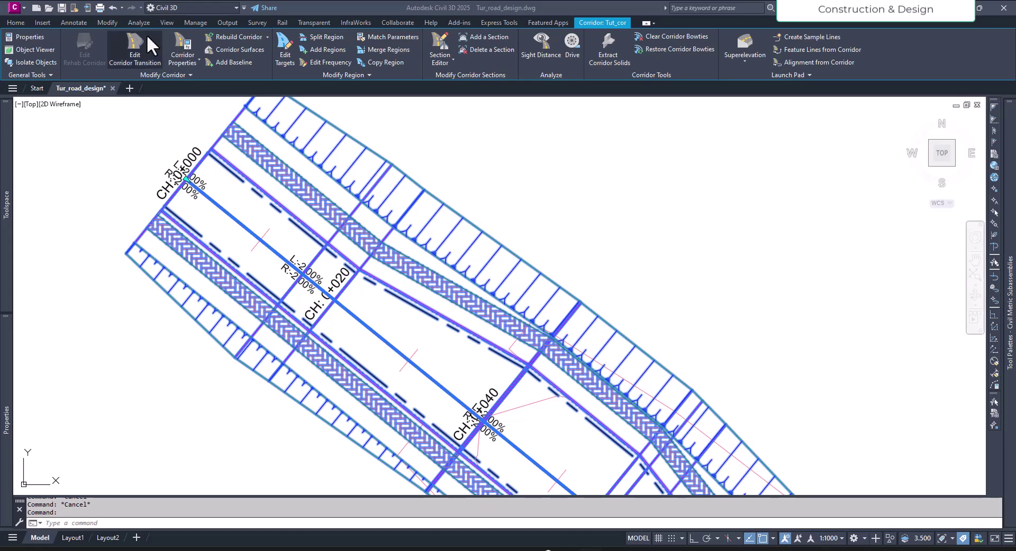
Select the Tut_cor corridor in the drawing
scroll(378, 305, "up", 3)
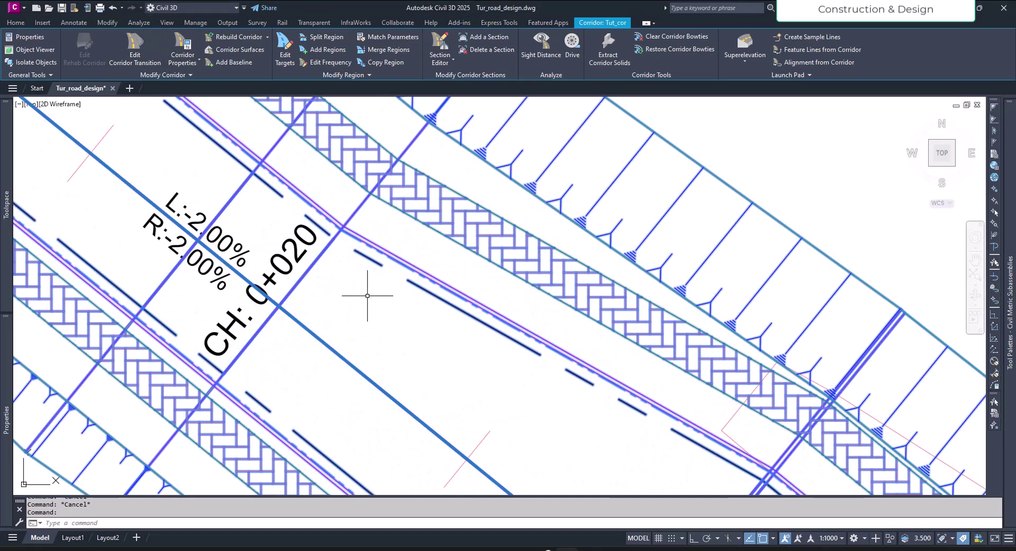
scroll(391, 320, "down", 4)
key("Escape")
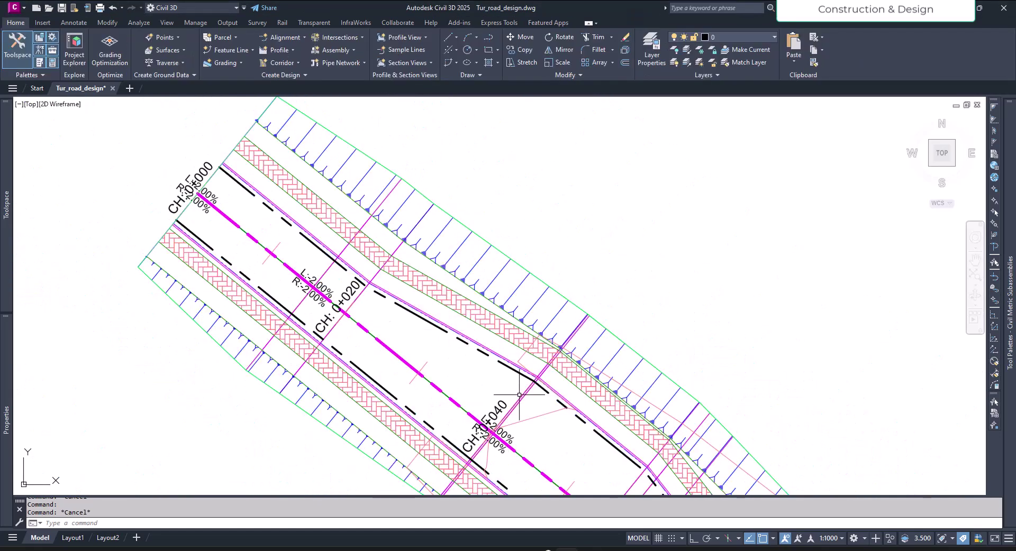
scroll(516, 404, "up", 4)
scroll(524, 392, "down", 3)
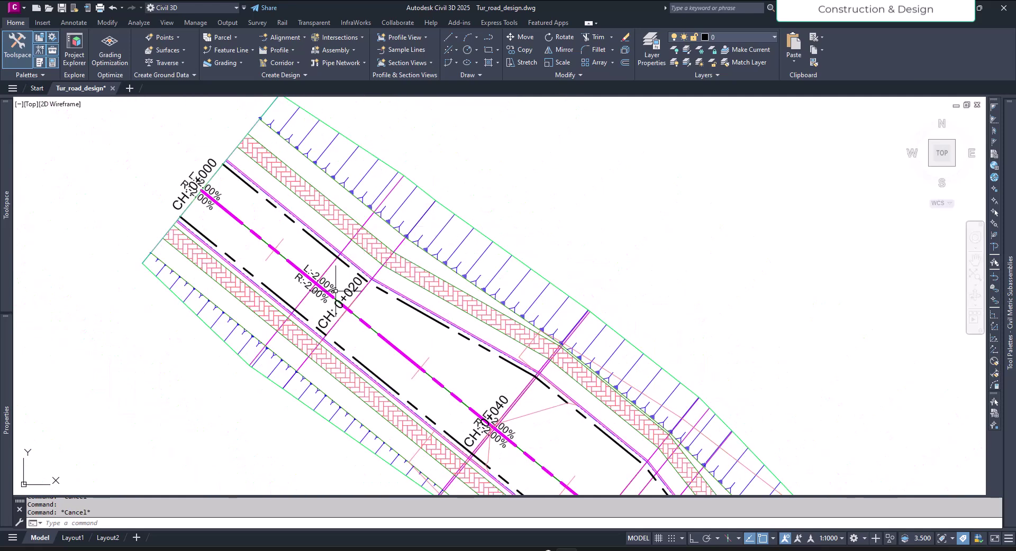
left_click(371, 209)
scroll(268, 248, "down", 3)
scroll(329, 271, "up", 2)
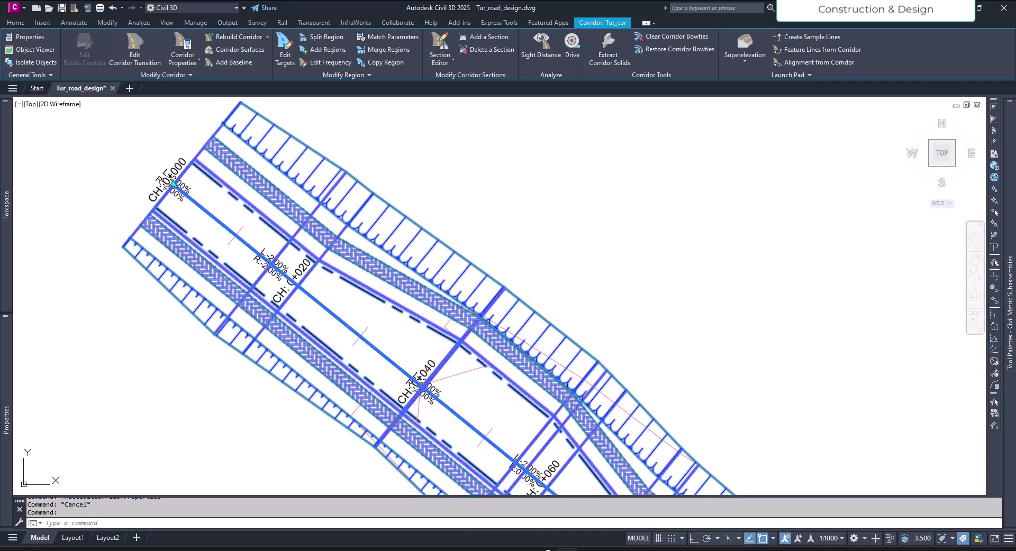
key("Escape")
left_click(347, 194)
Set the first region's assembly frequency to 5 m on tangents, curves, spirals and vertical curves, then rebuild
left_click(196, 48)
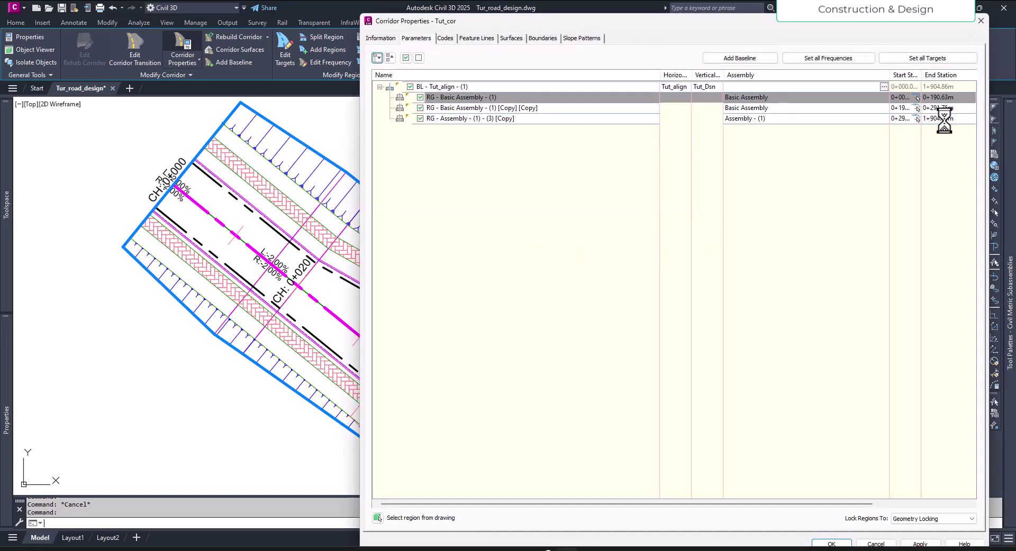
left_click_drag(795, 505, 945, 504)
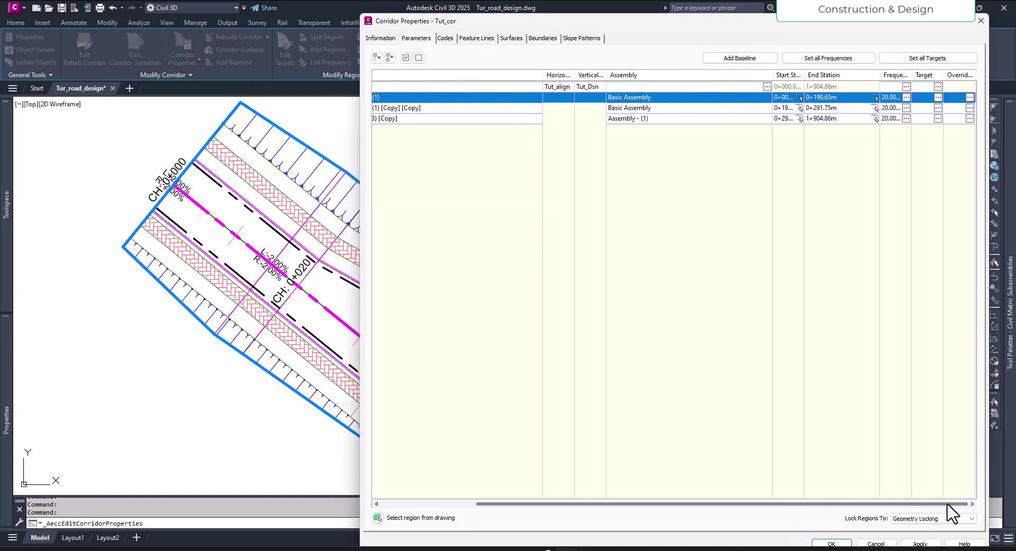
left_click(906, 97)
left_click(550, 172)
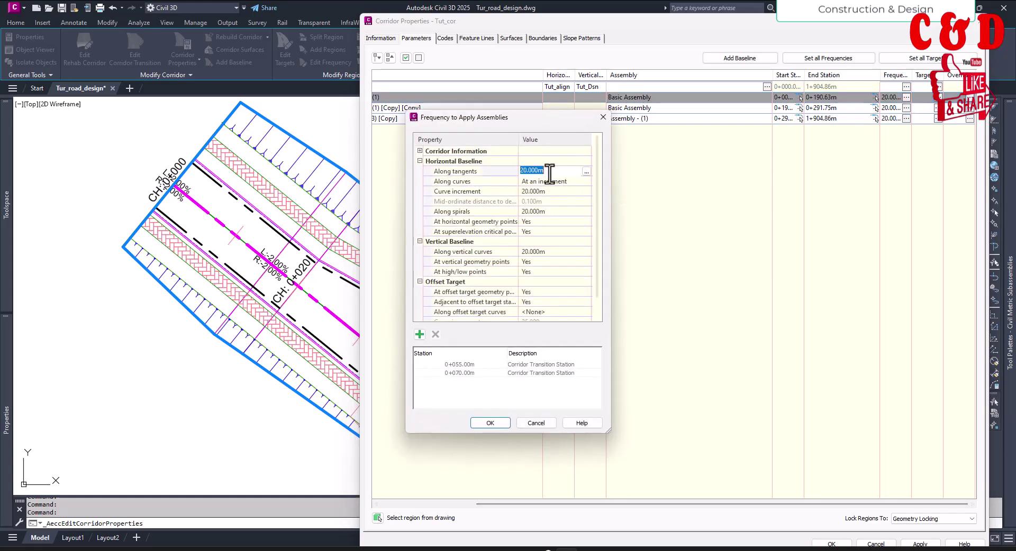
type("5")
key("Return")
left_click(541, 191)
type("5")
key("Return")
left_click(543, 212)
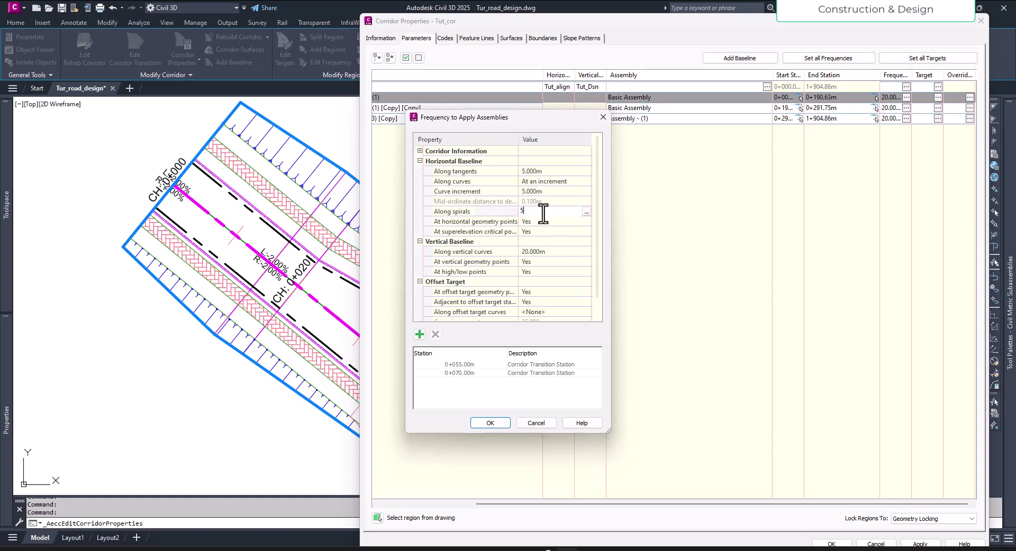
key("Return")
left_click(539, 252)
type("5")
left_click(492, 421)
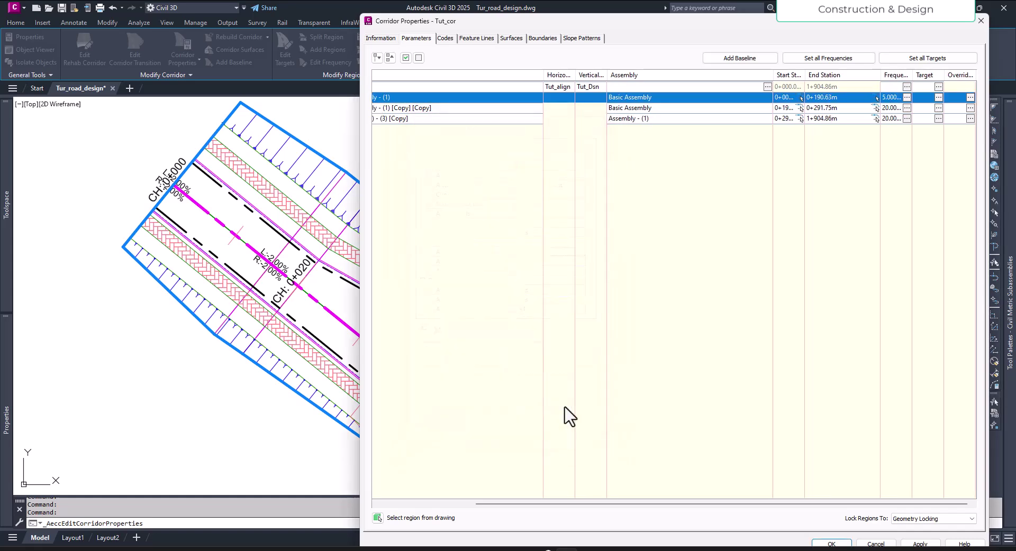
left_click(830, 544)
left_click(517, 260)
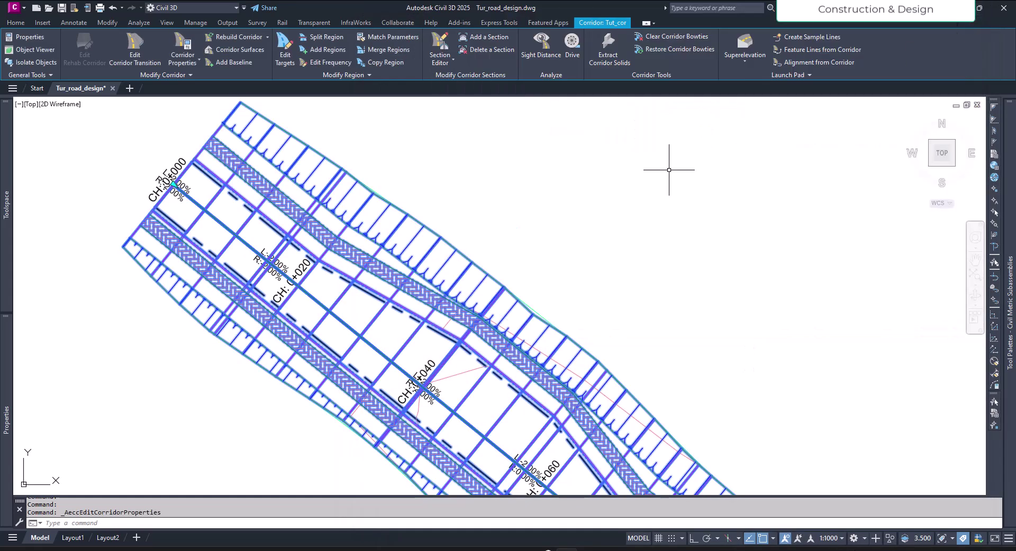
Pan and zoom along the corridor to inspect the denser 5 m sections
key("Escape")
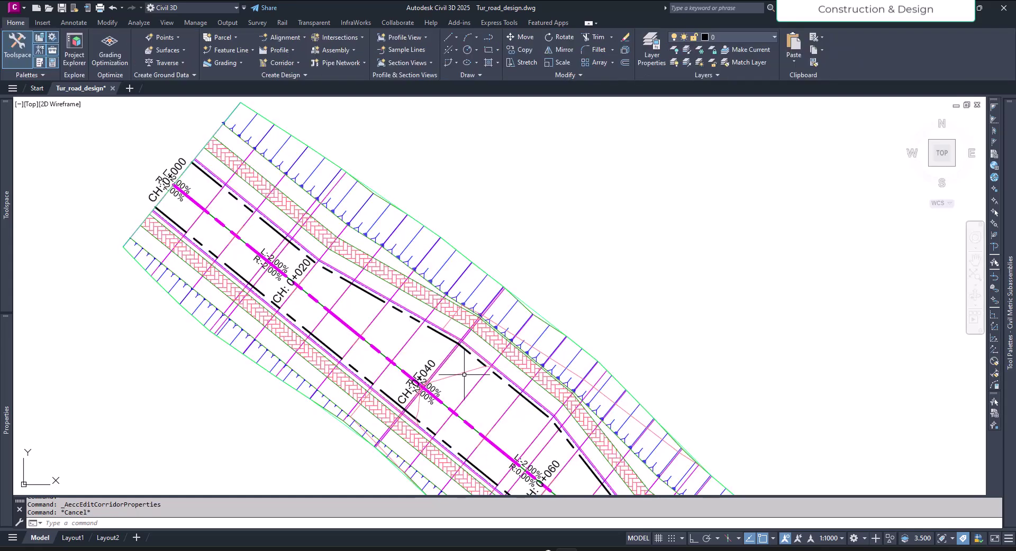
mouse_move(457, 367)
middle_mouse_down()
mouse_move(262, 189)
mouse_move(268, 180)
middle_mouse_up()
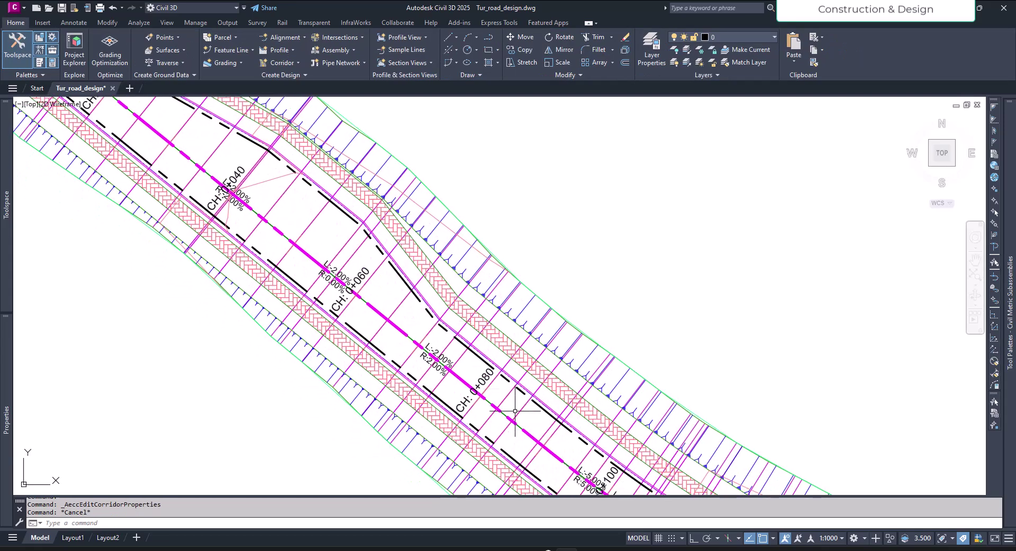
scroll(515, 406, "down", 5)
scroll(461, 288, "up", 7)
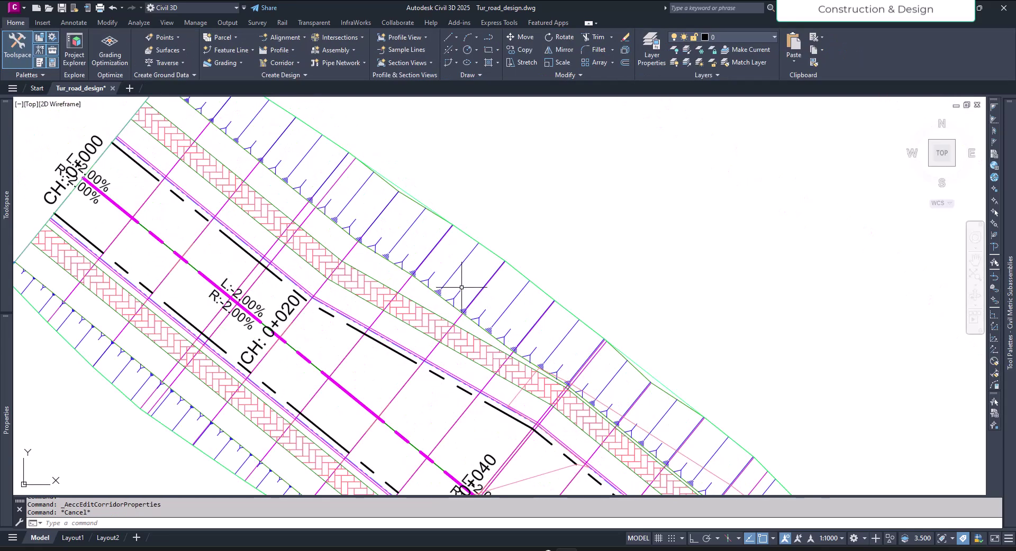
Reselect Tut_cor and bring up its Corridor Properties again
left_click(455, 279)
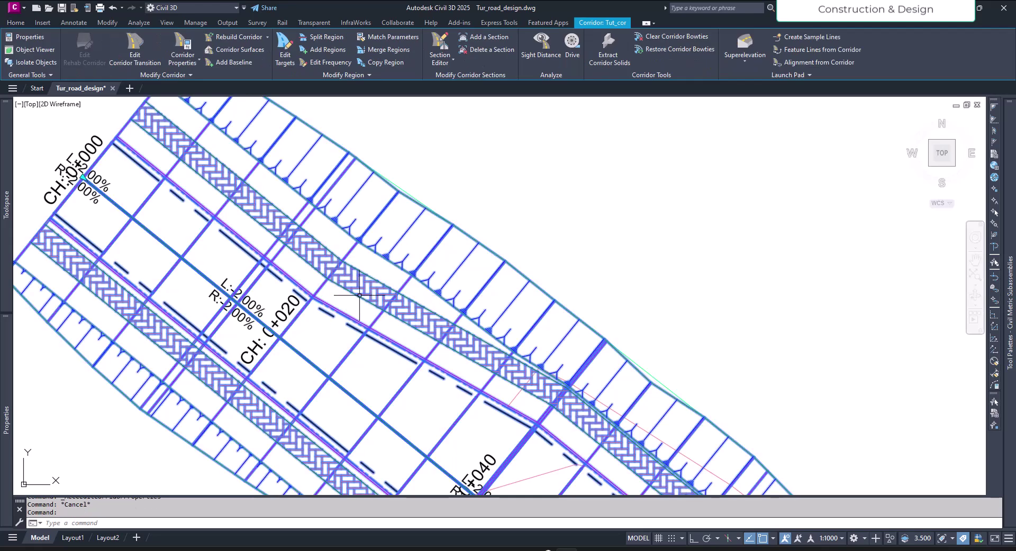
scroll(397, 318, "down", 3)
key("Escape")
scroll(397, 318, "up", 1)
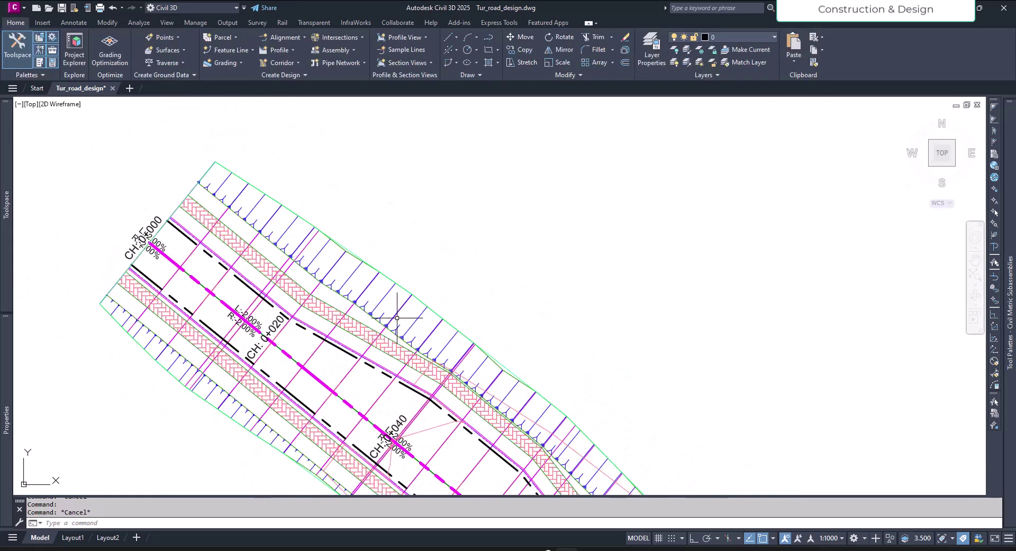
left_click(395, 316)
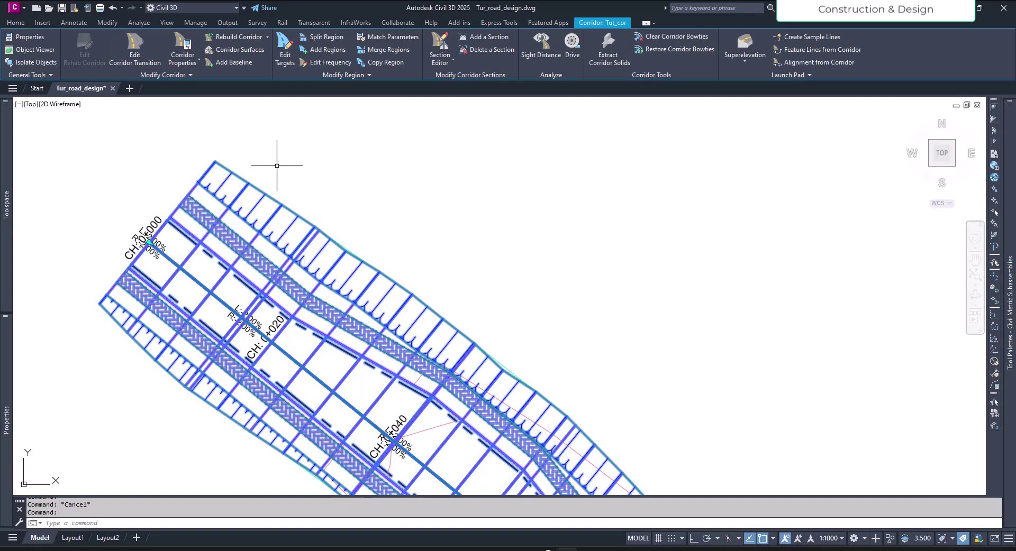
left_click(177, 47)
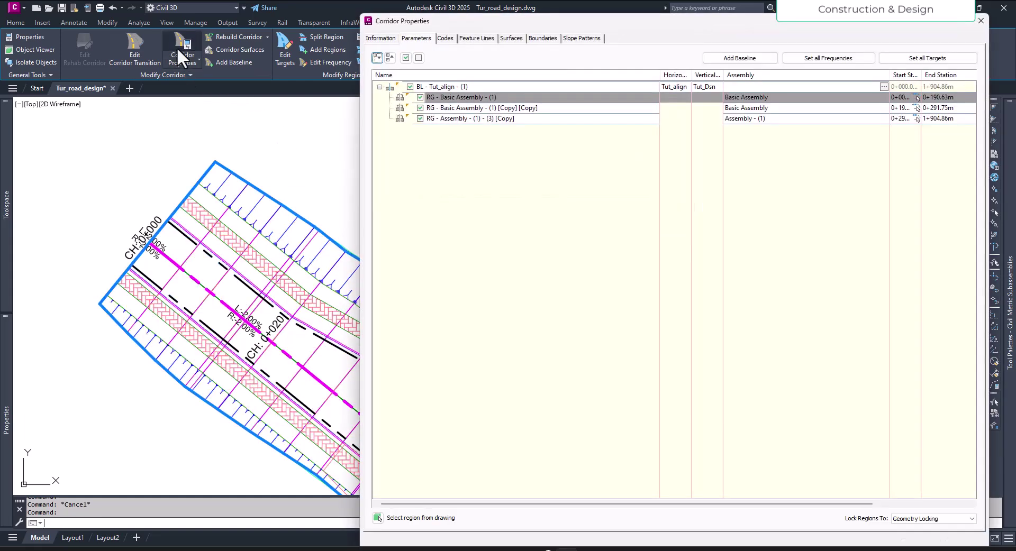
From the corridor's Codes tab, edit the current Tut_codes code set style
left_click(445, 38)
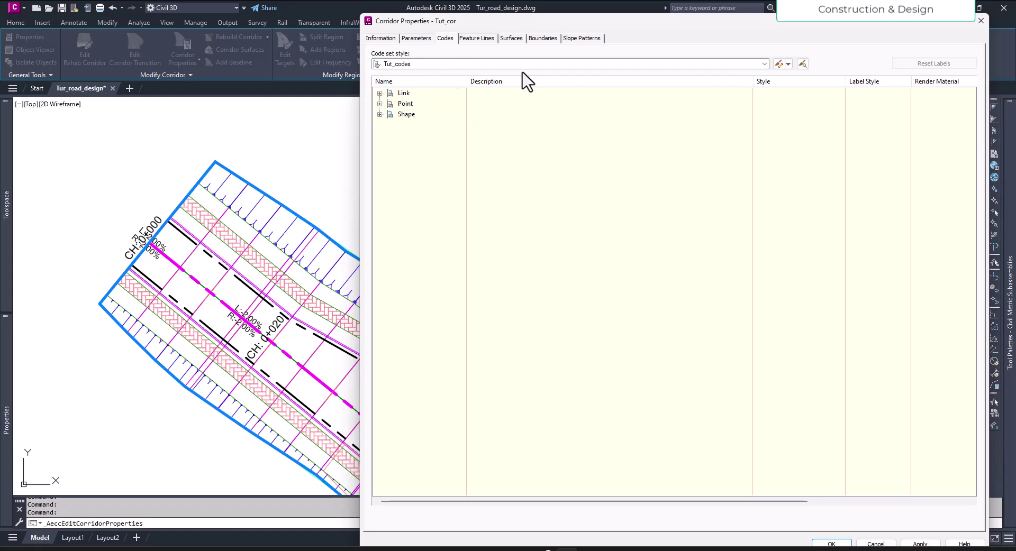
left_click(792, 64)
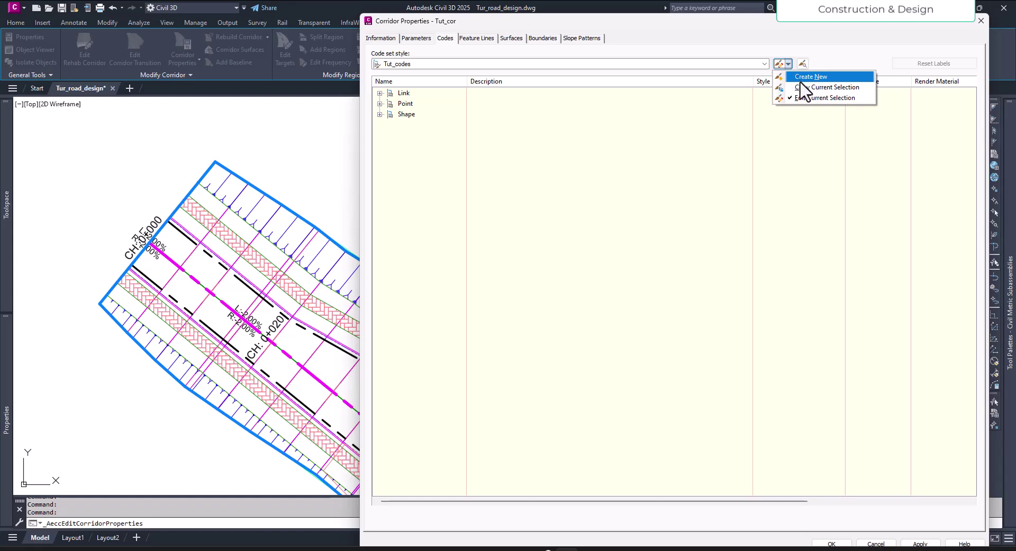
left_click(780, 64)
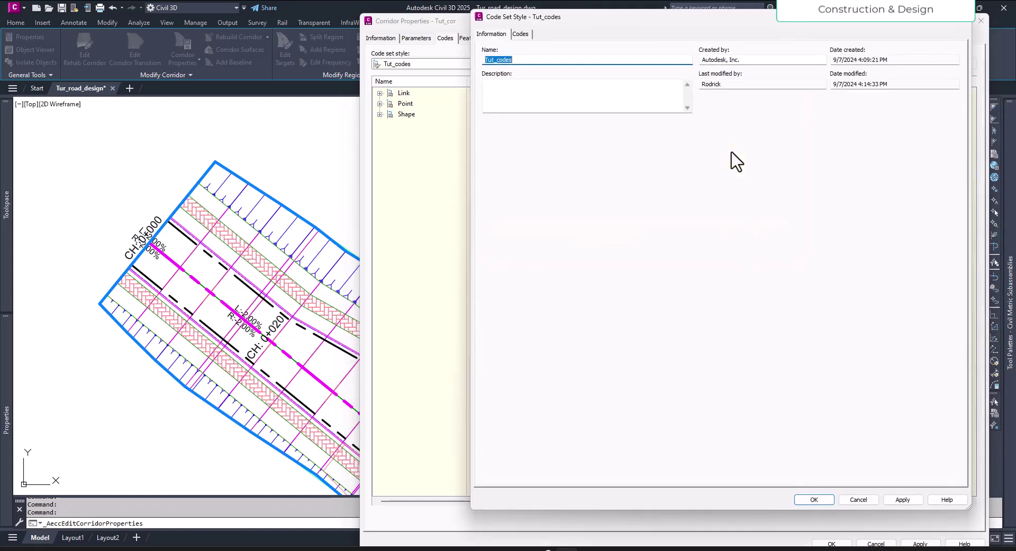
Expand the Link codes and start a copy of the first code's Basic link style
left_click(521, 34)
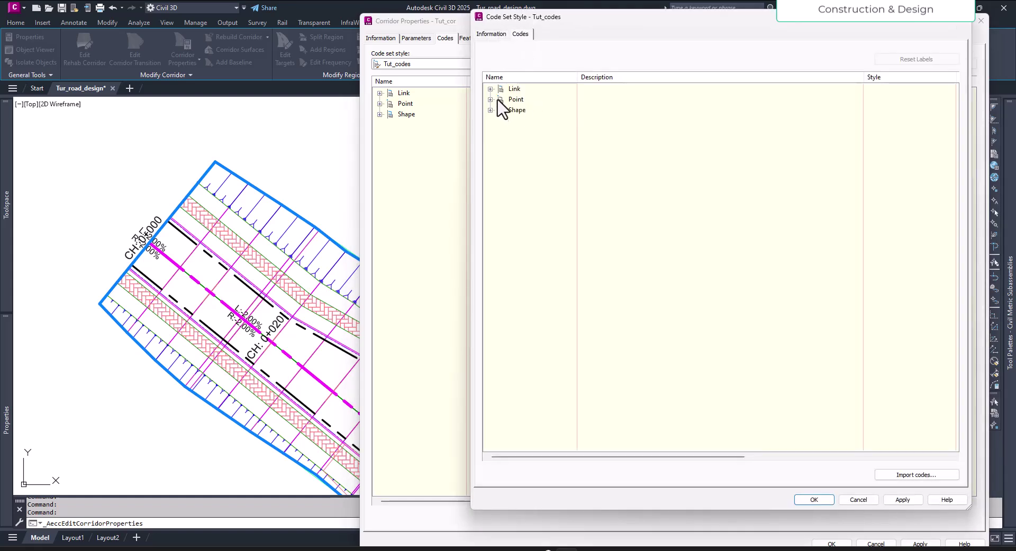
left_click(490, 90)
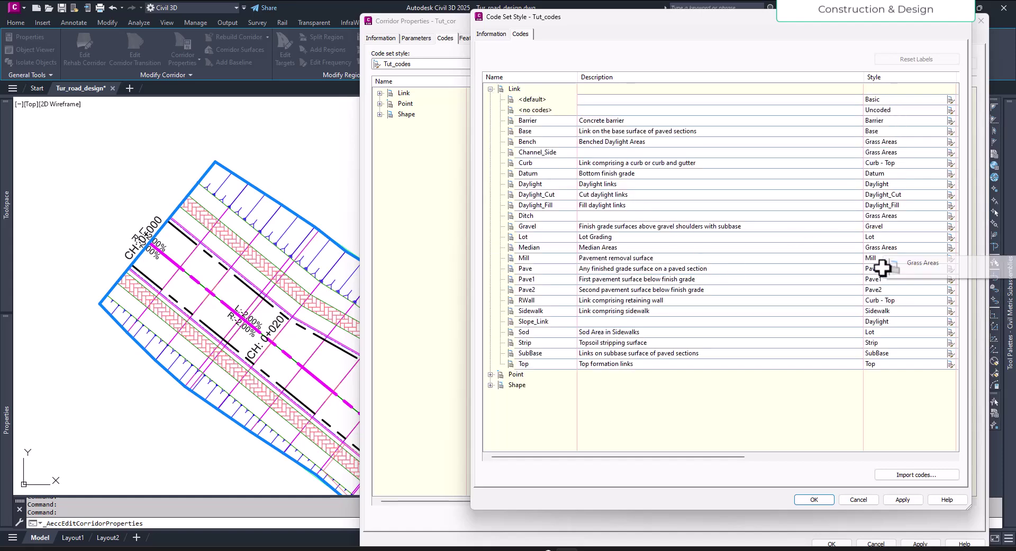
left_click_drag(709, 457, 806, 466)
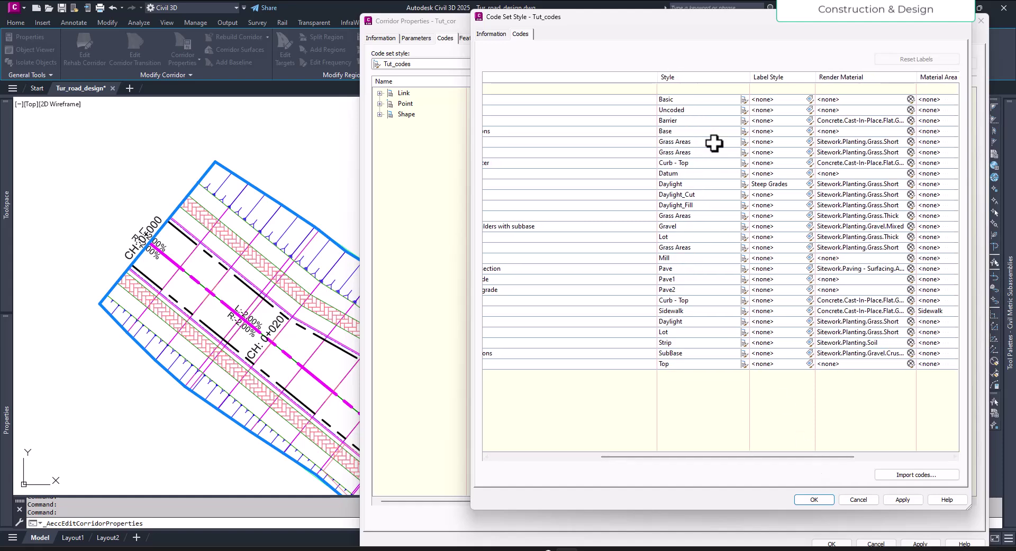
left_click(743, 101)
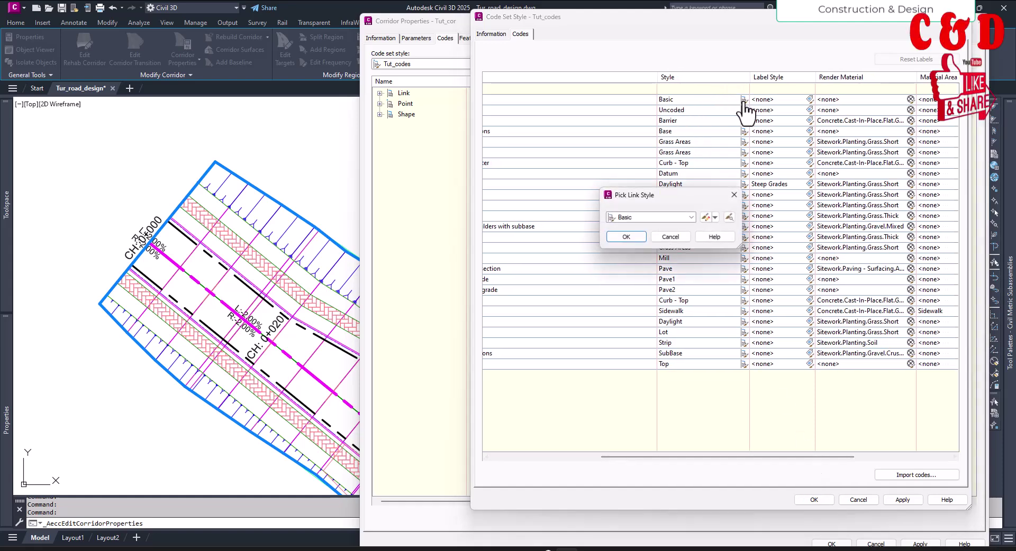
left_click(715, 217)
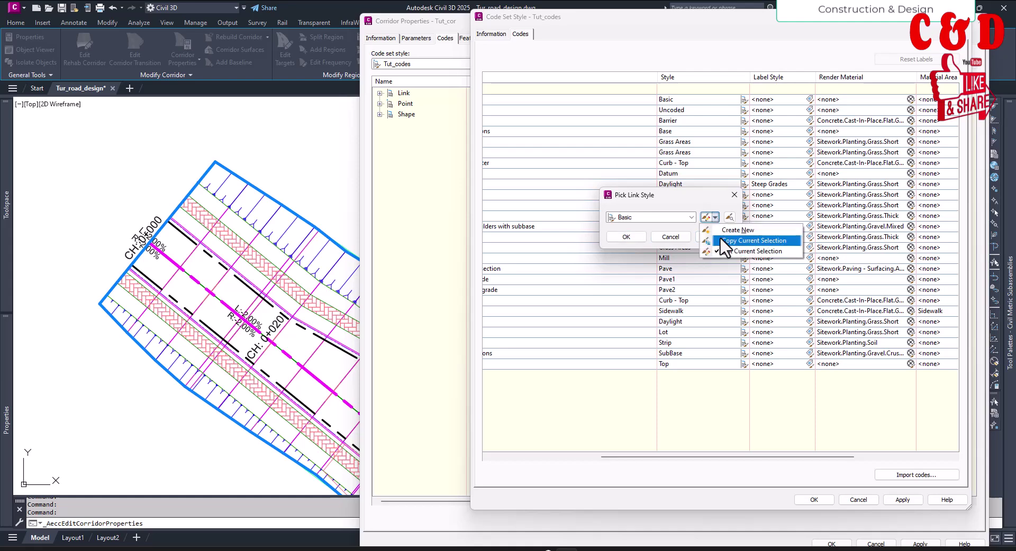
left_click(721, 239)
Name the Basic copy Tut_Hidden_Fre, review its Model view link display, and assign it to the first link code
left_click(491, 216)
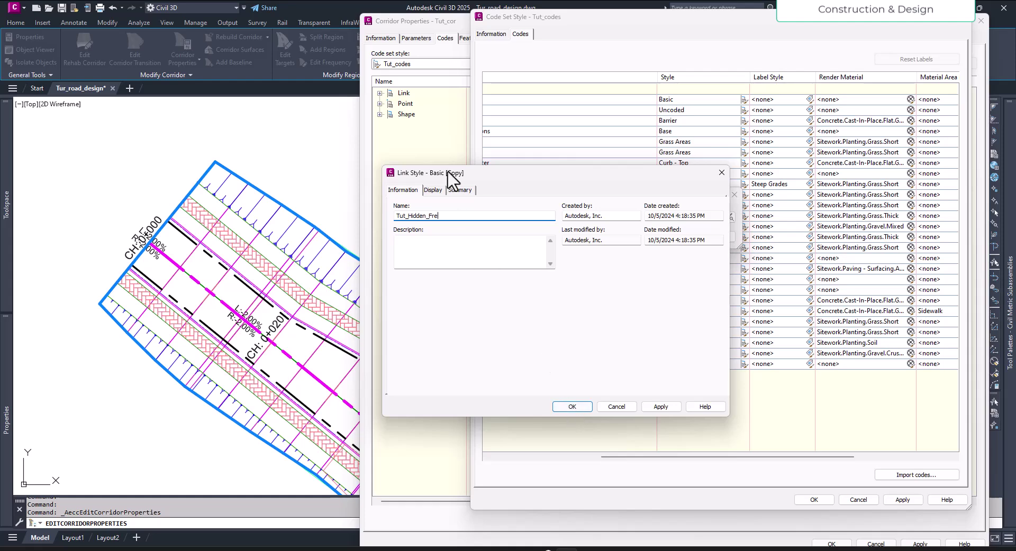
left_click(433, 191)
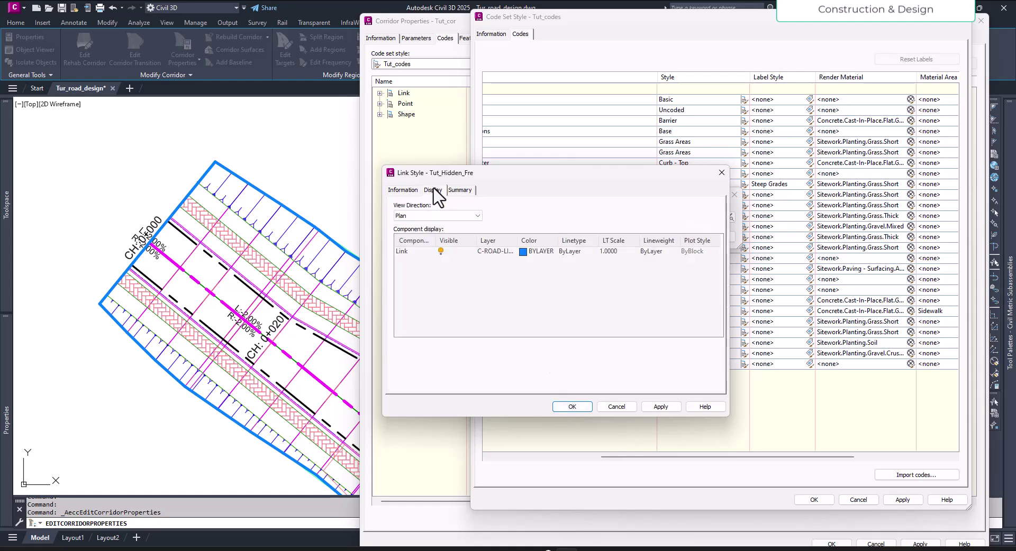
left_click(440, 253)
left_click(444, 217)
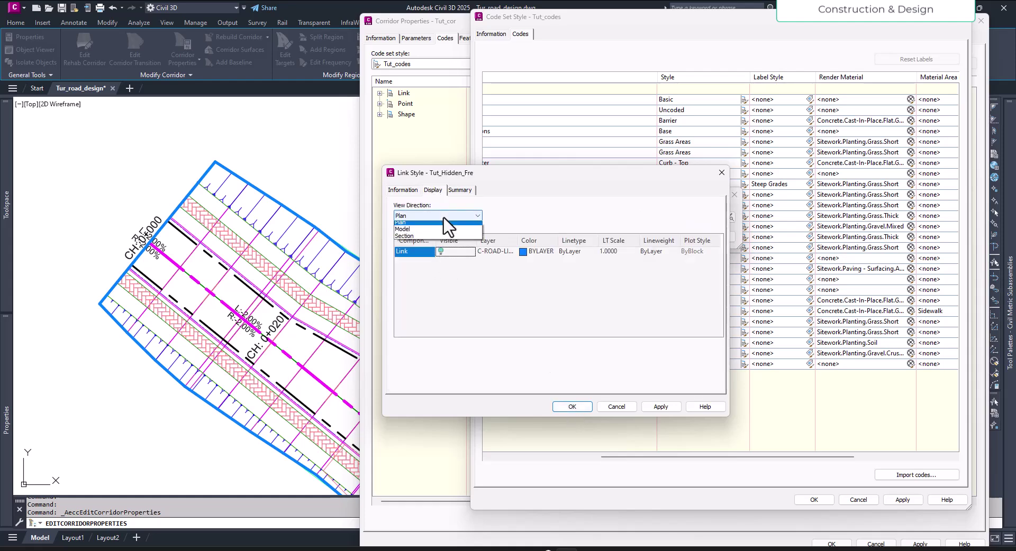
left_click(439, 235)
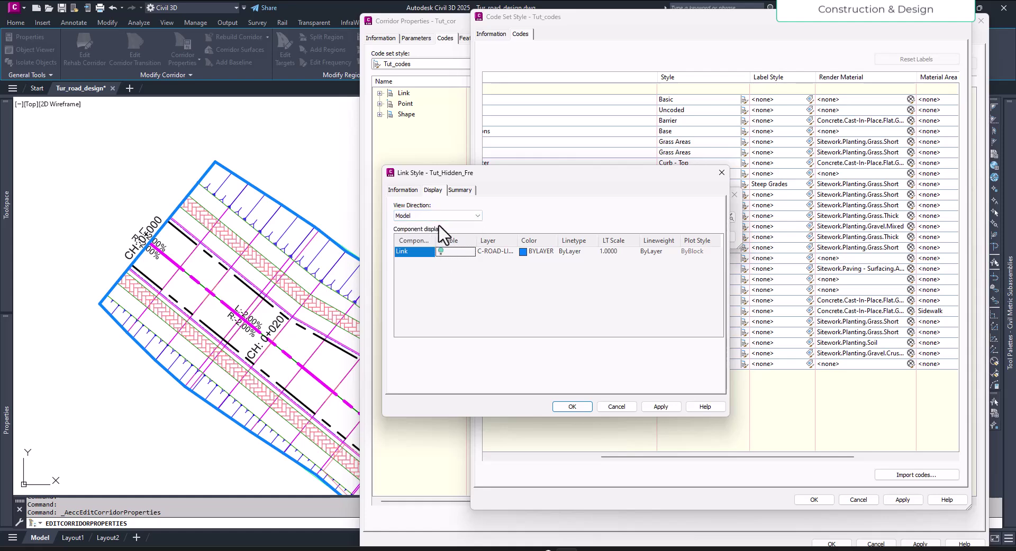
left_click(405, 191)
left_click(660, 407)
left_click(573, 408)
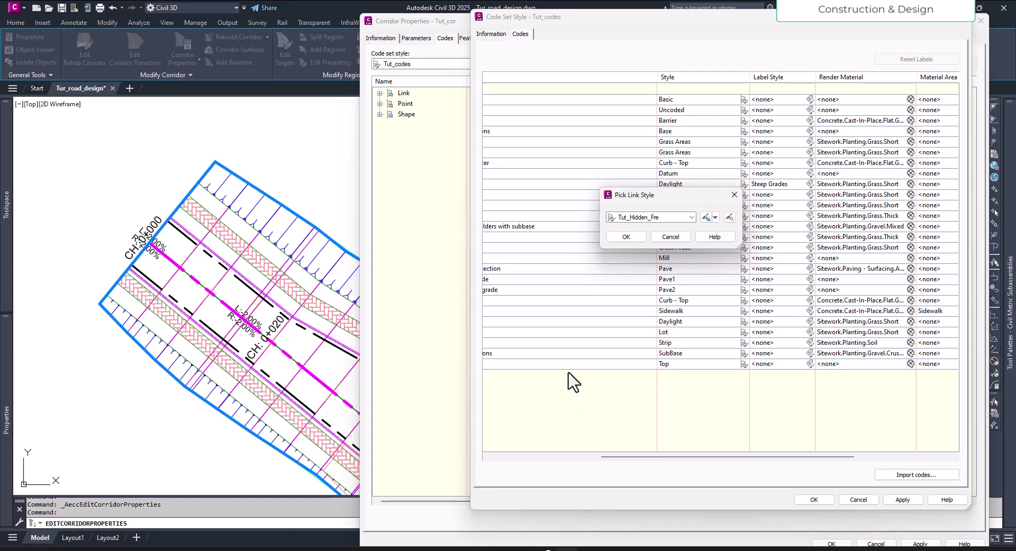
left_click(625, 237)
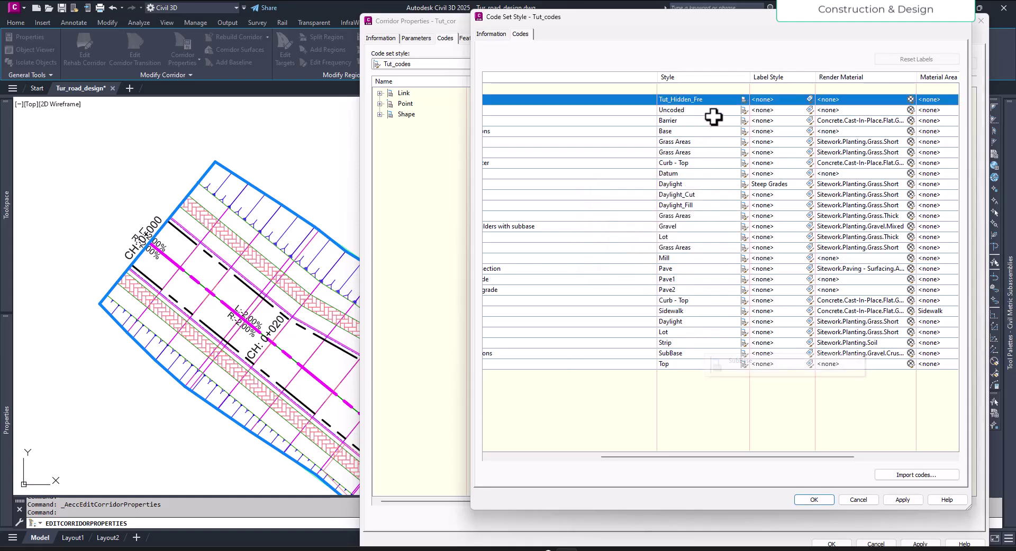
Select every link code row from the first down to Top
left_click_drag(694, 456, 554, 470)
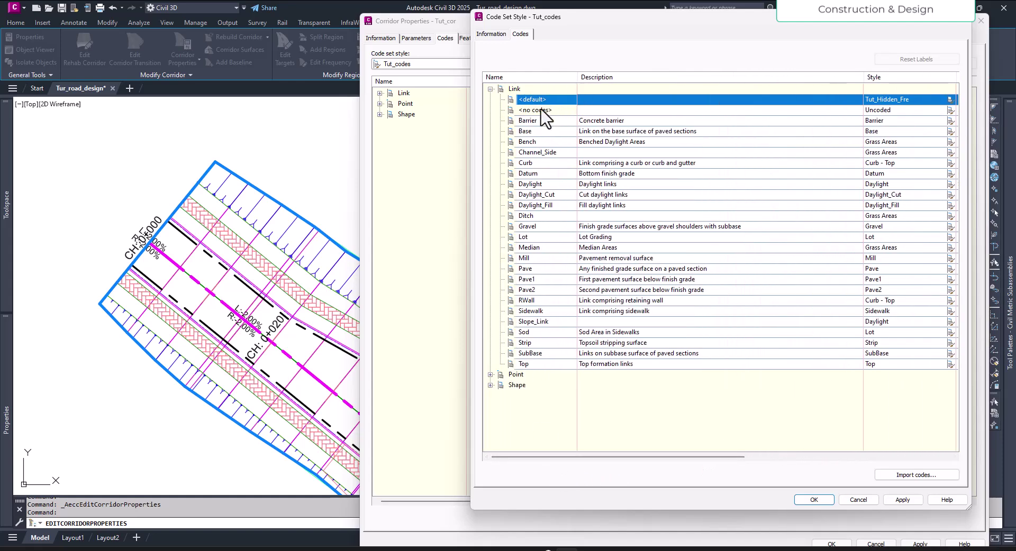
left_click(556, 364, "shift")
left_click_drag(643, 456, 803, 476)
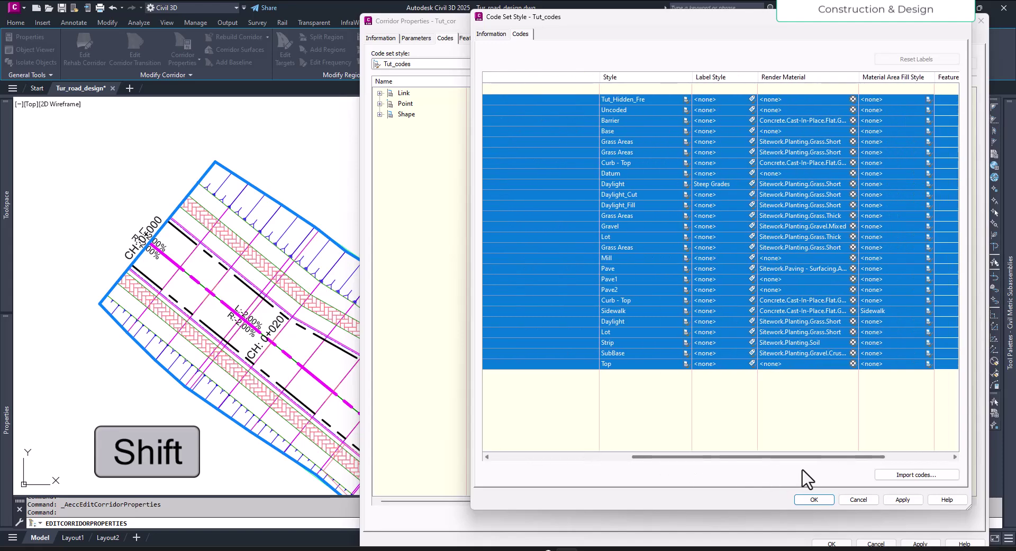
left_click(756, 108)
left_click(757, 111)
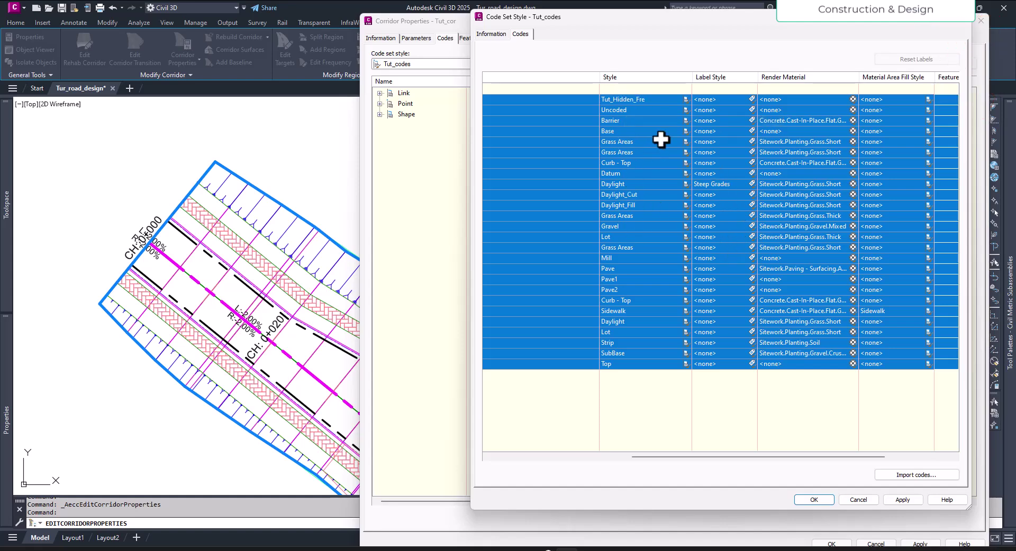
Assign Tut_Hidden_Fre to all selected link codes and close the Code Set Style editor
left_click(686, 121)
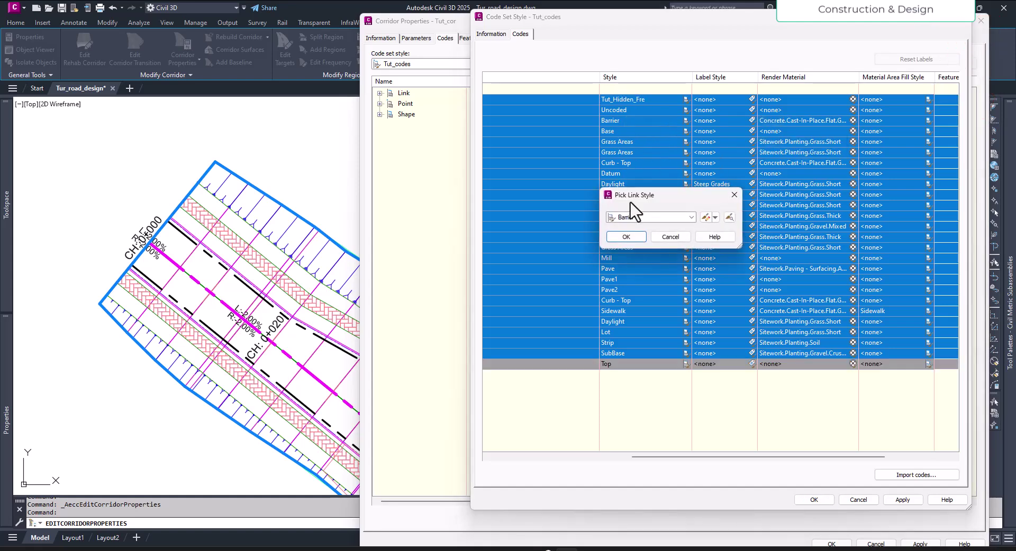
left_click(640, 218)
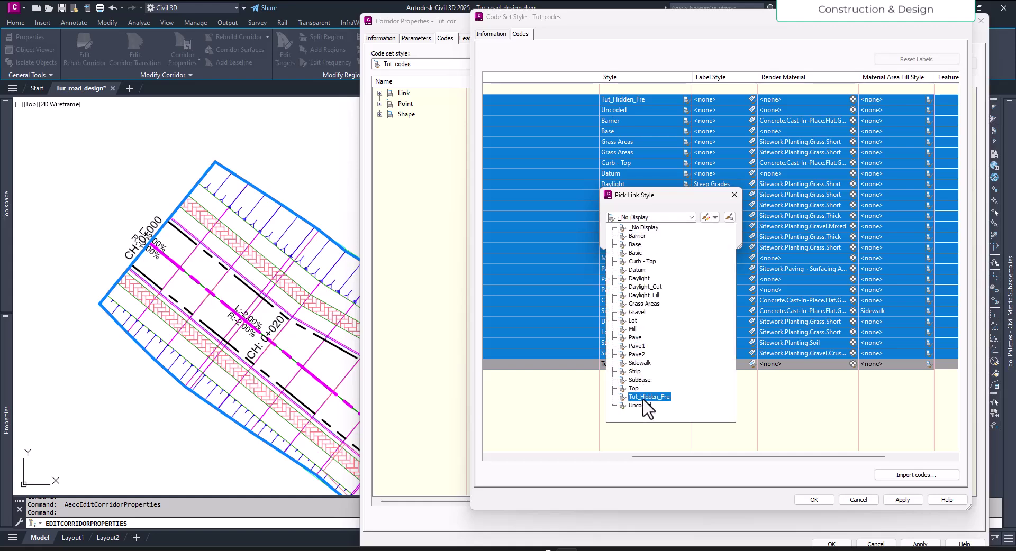
left_click(649, 397)
left_click(625, 236)
left_click(798, 501)
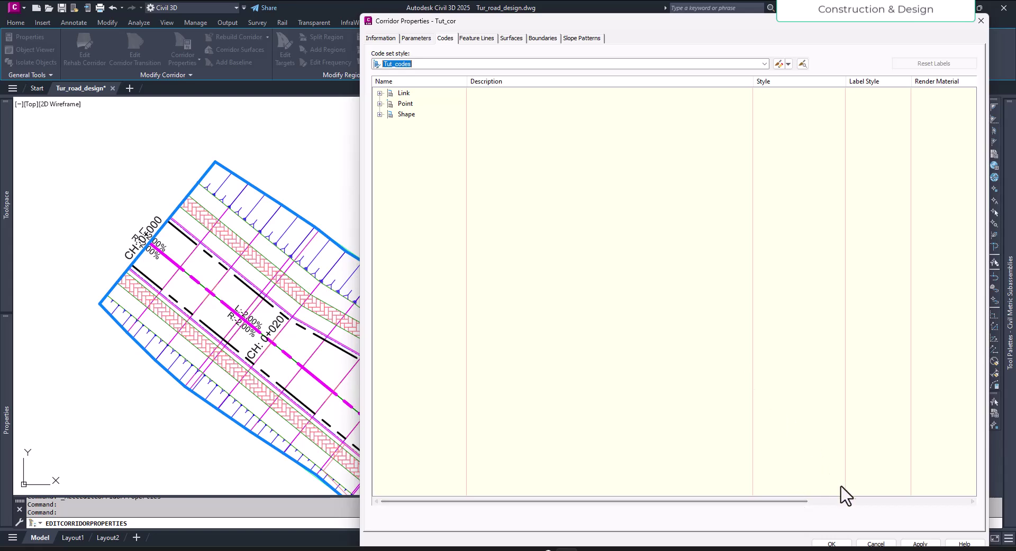
Apply the Tut_codes change to Tut_cor and close Corridor Properties
left_click(921, 544)
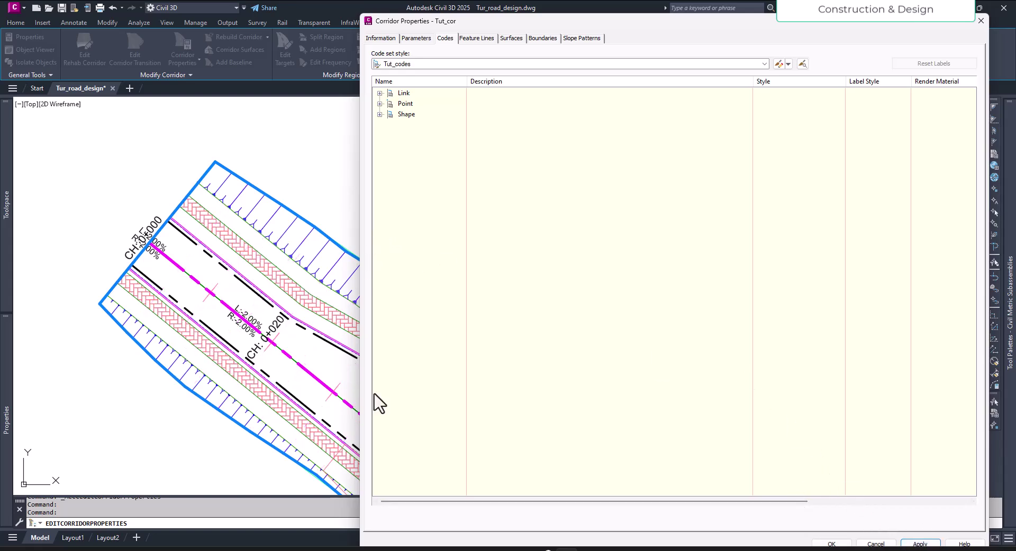
left_click(838, 544)
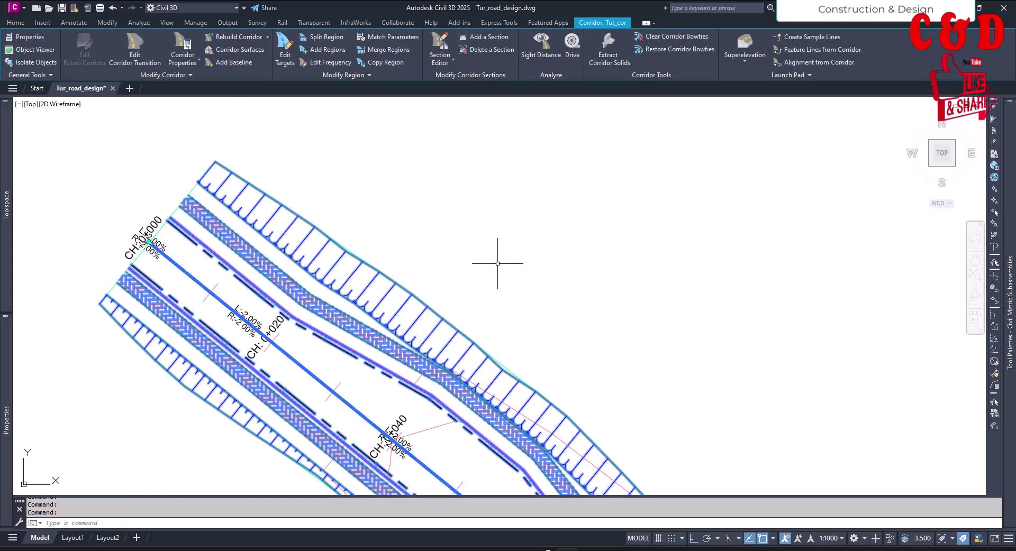
middle_click_drag(516, 305, 414, 136)
mouse_move(686, 337)
middle_mouse_down()
mouse_move(485, 175)
mouse_move(576, 233)
middle_mouse_up()
middle_click_drag(778, 450, 530, 238)
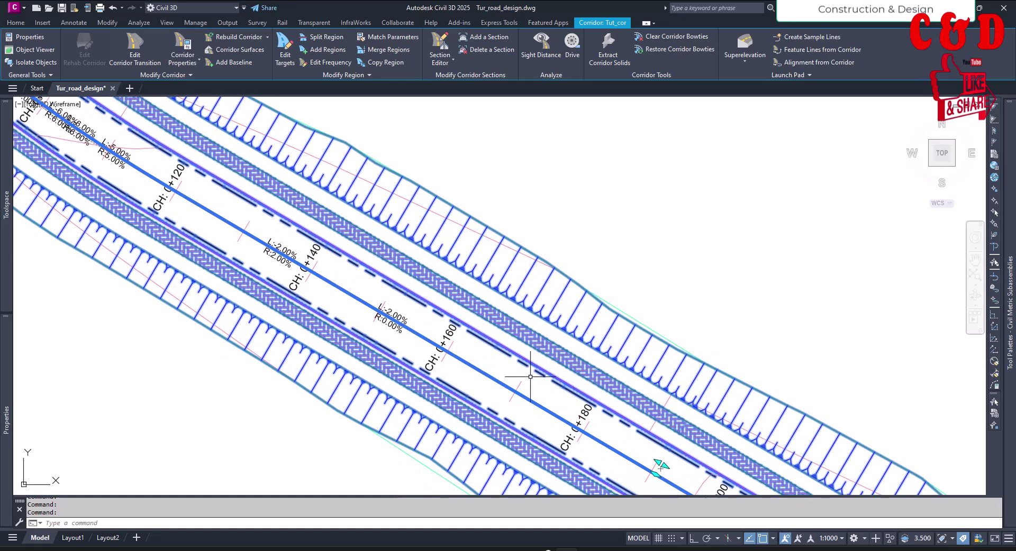
scroll(529, 376, "up", 2)
key("Escape")
scroll(496, 377, "down", 3)
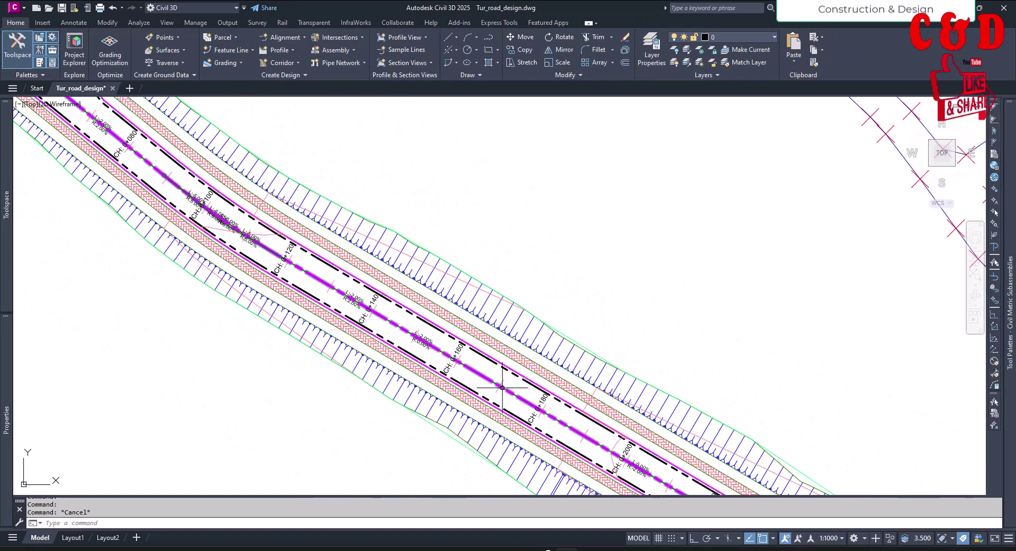
scroll(608, 376, "up", 1)
middle_click_drag(636, 360, 352, 197)
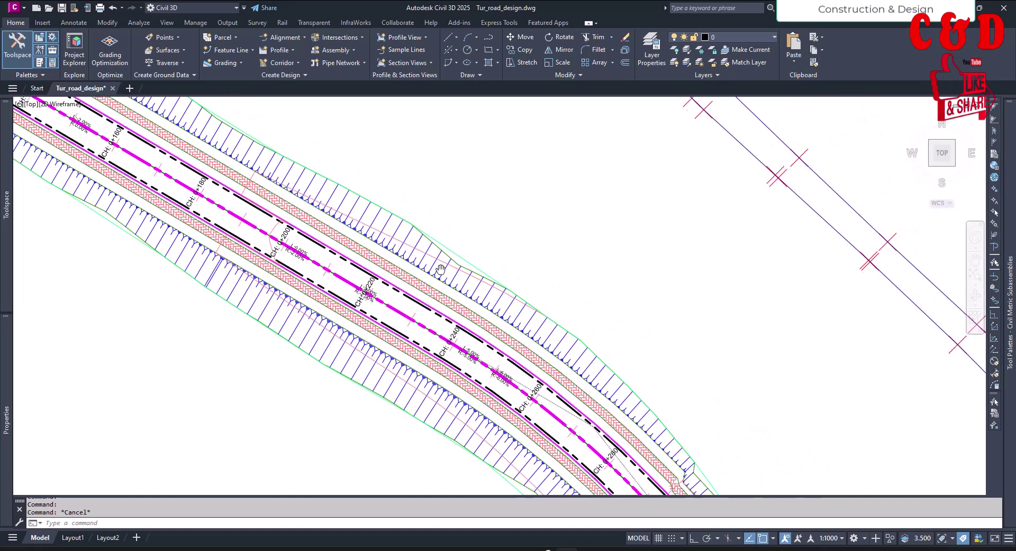
middle_click_drag(583, 301, 509, 283)
middle_click_drag(593, 362, 567, 268)
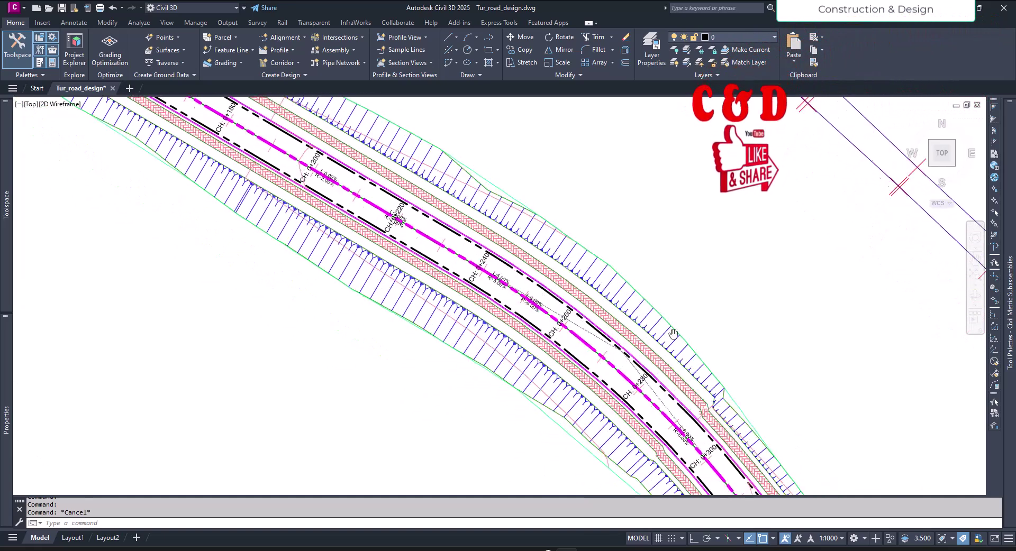
middle_click_drag(526, 177, 785, 369)
mouse_move(492, 197)
middle_mouse_down()
mouse_move(656, 322)
mouse_move(683, 331)
middle_mouse_up()
middle_click_drag(526, 204, 617, 315)
middle_click_drag(482, 211, 647, 337)
scroll(509, 332, "up", 2)
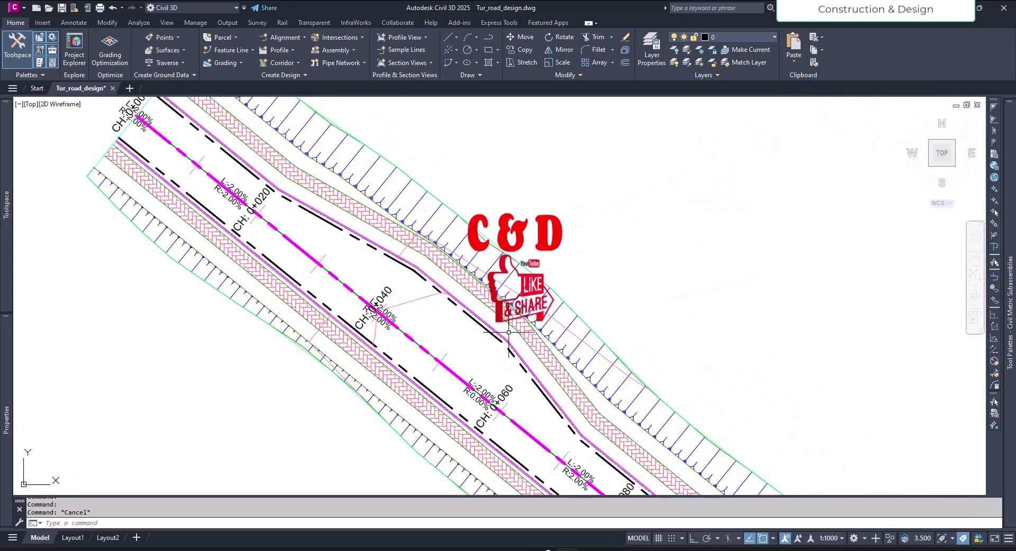